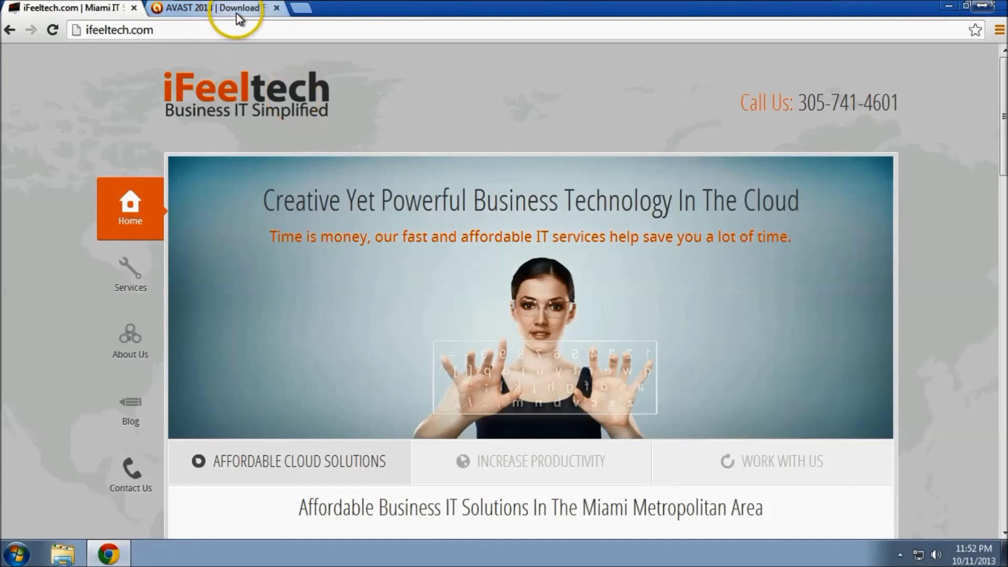
# Step: Download the AVAST 2013 installer from Download.com and run the avast_free_antivirus_setup file
pyautogui.click(239, 12)
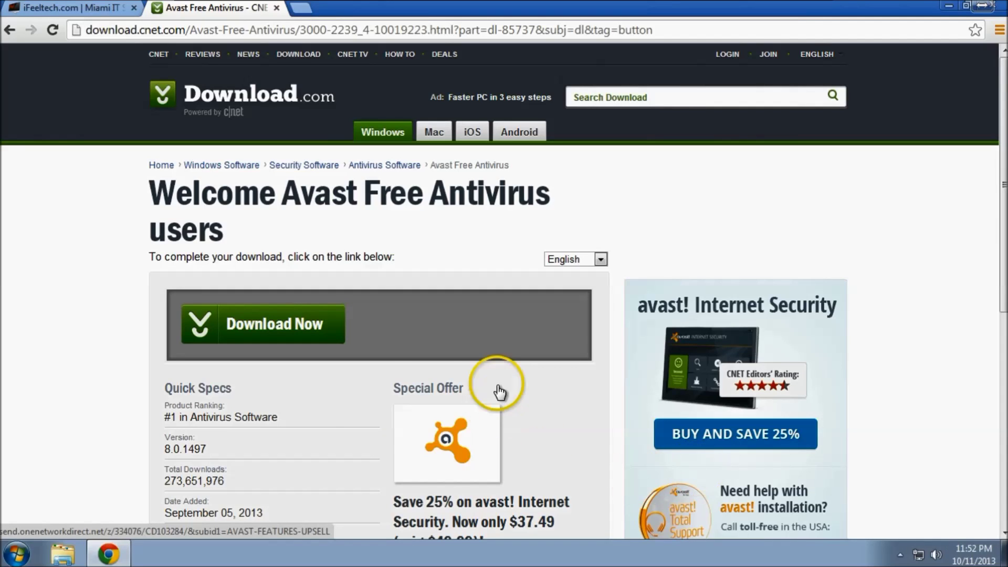
pyautogui.click(279, 318)
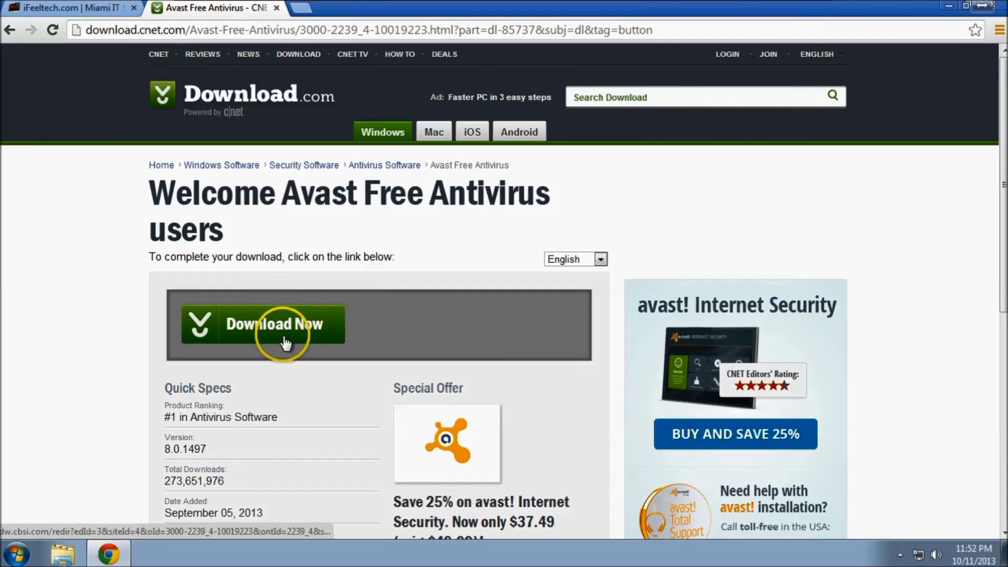
pyautogui.click(259, 375)
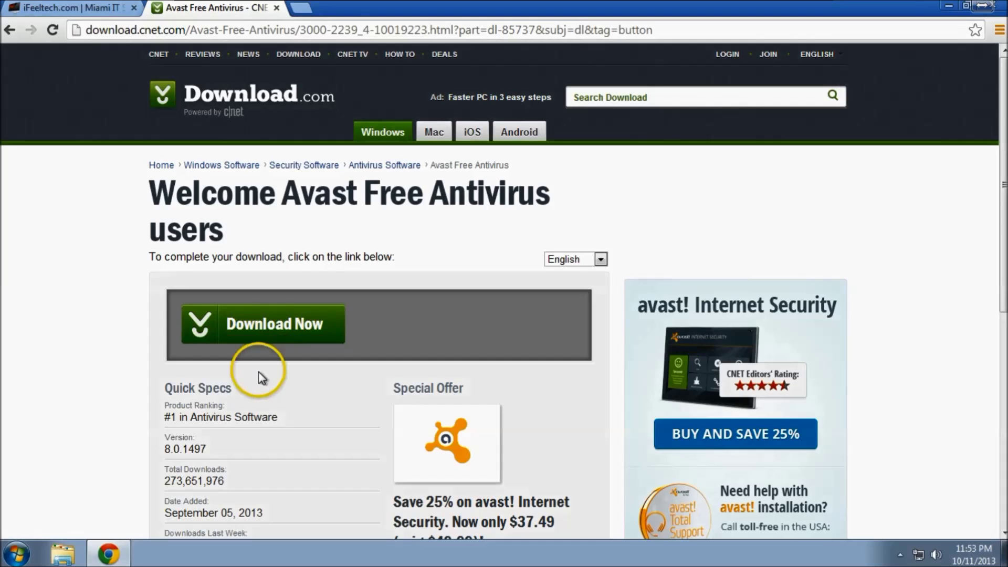
pyautogui.click(262, 331)
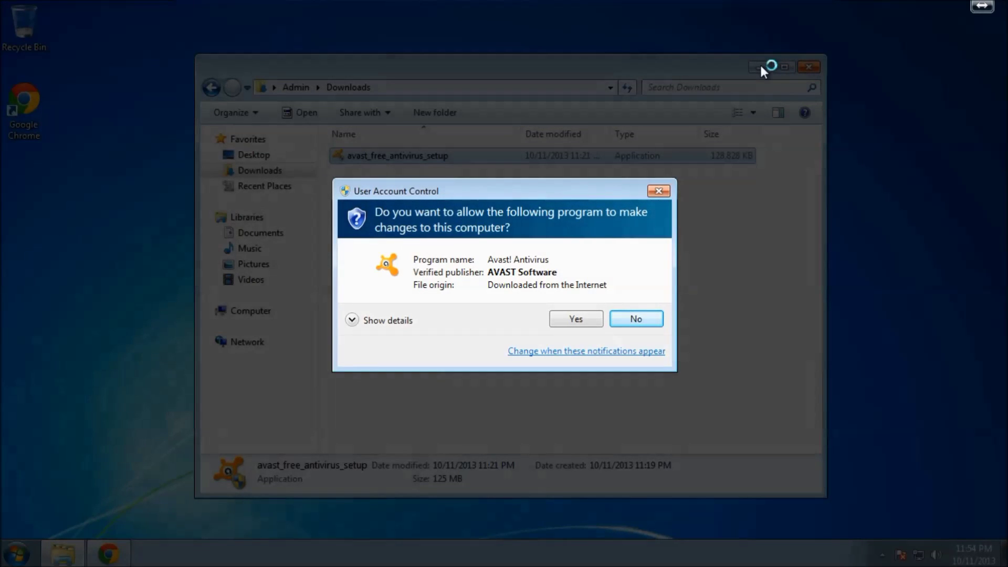
# Step: Allow the avast installer to make changes to the computer
pyautogui.click(583, 324)
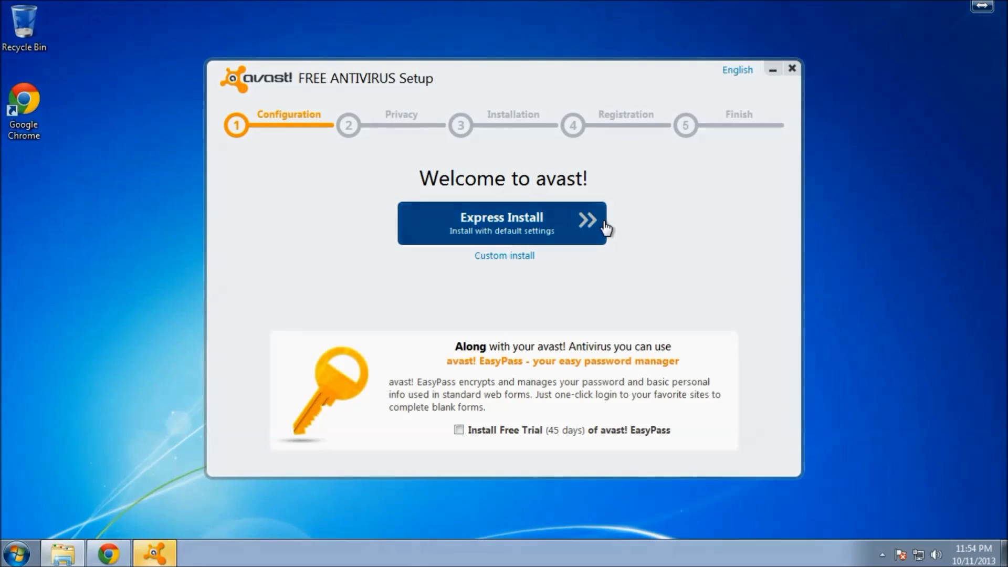
# Step: Run Express Install with default settings, accept the privacy notice, and continue past registration
pyautogui.click(583, 223)
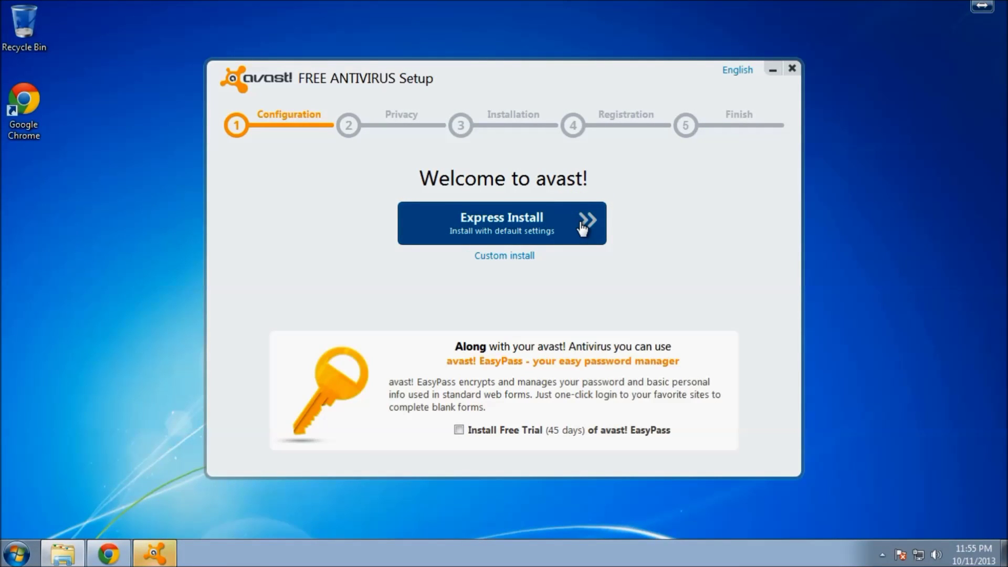
pyautogui.click(583, 226)
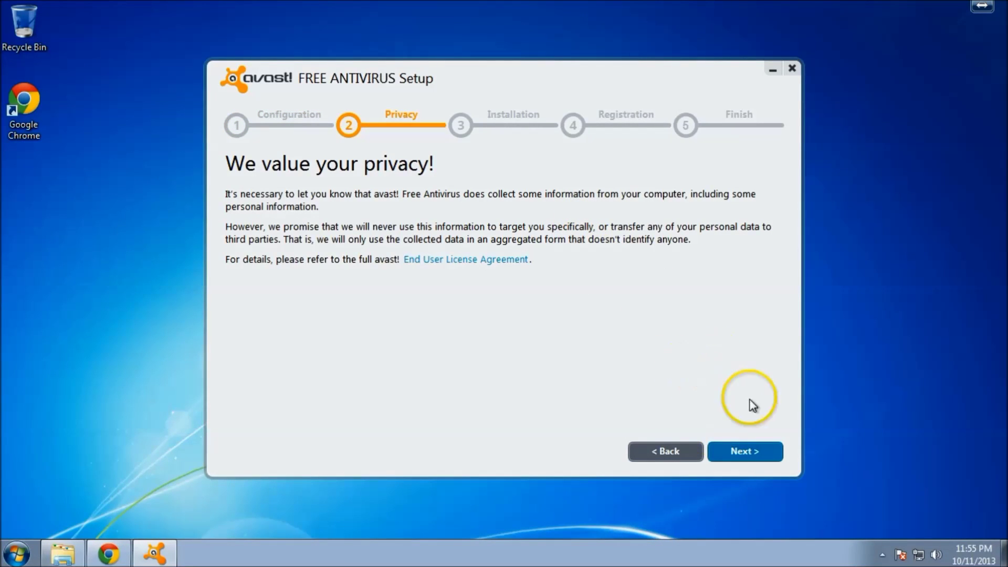
pyautogui.click(762, 461)
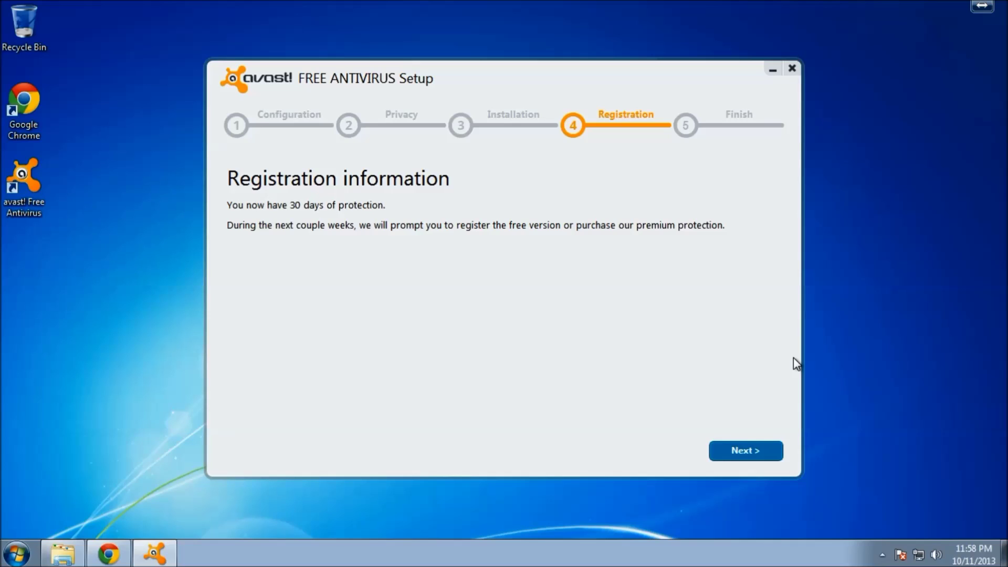
pyautogui.click(743, 451)
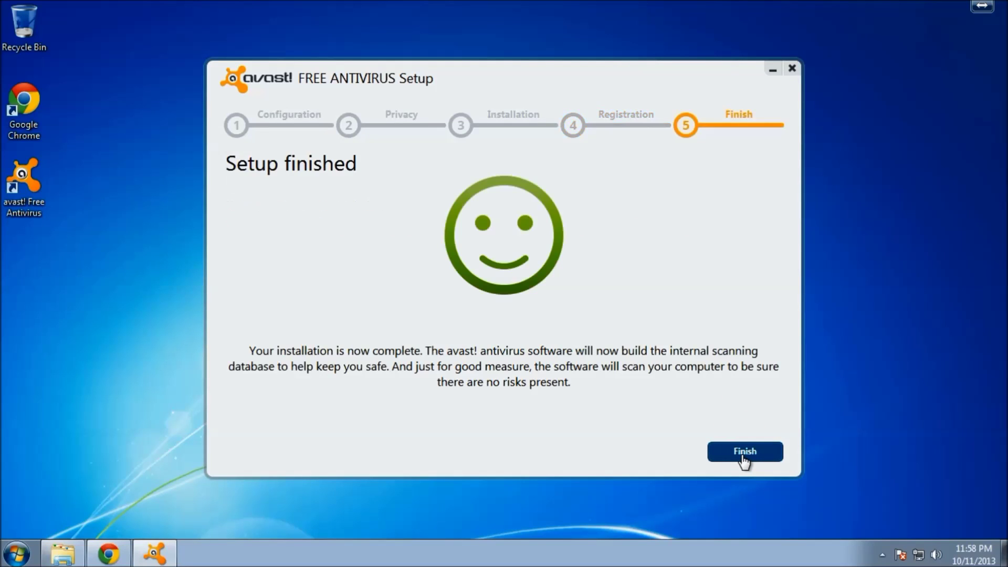
# Step: Close the finished installer, launch avast! Free Antivirus from the desktop, and view Maintenance Update info
pyautogui.click(745, 453)
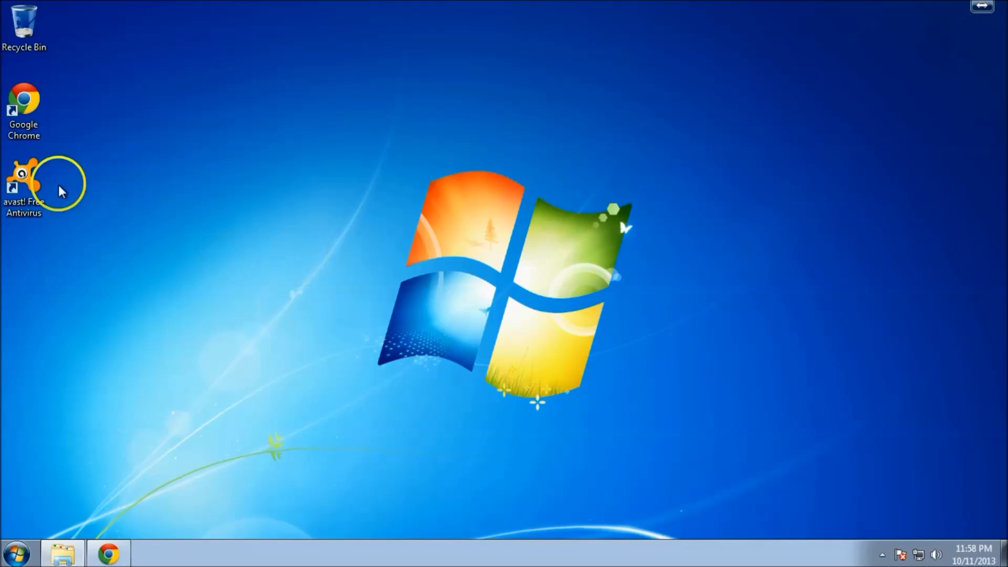
pyautogui.doubleClick(11, 175)
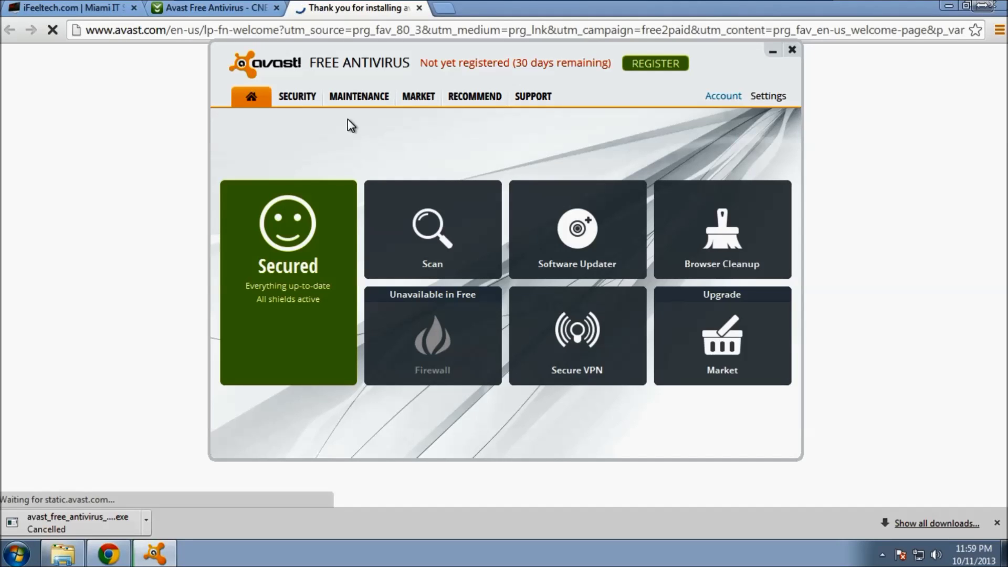
pyautogui.click(360, 102)
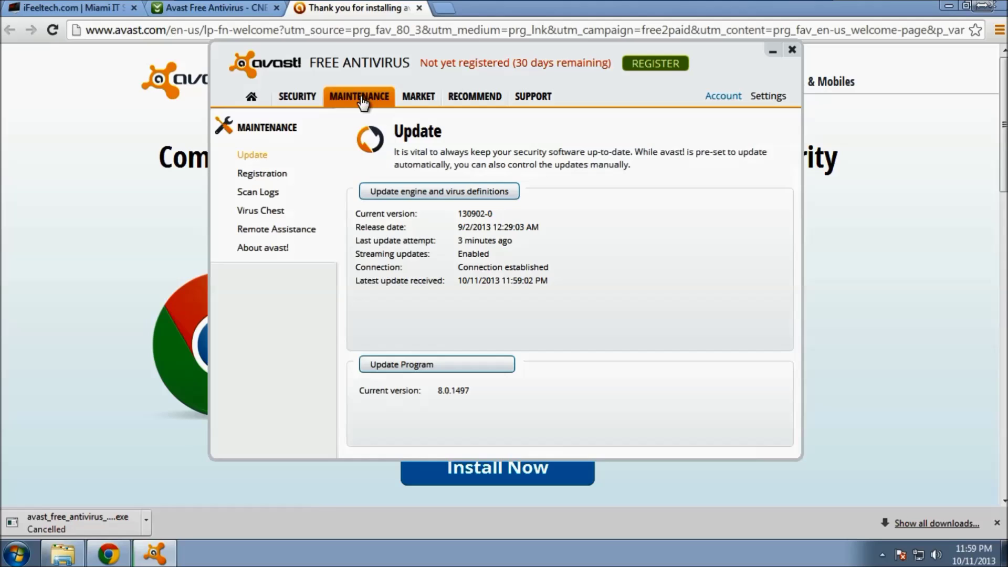
# Step: Start the engine and virus definitions update from Maintenance > Update
pyautogui.click(361, 103)
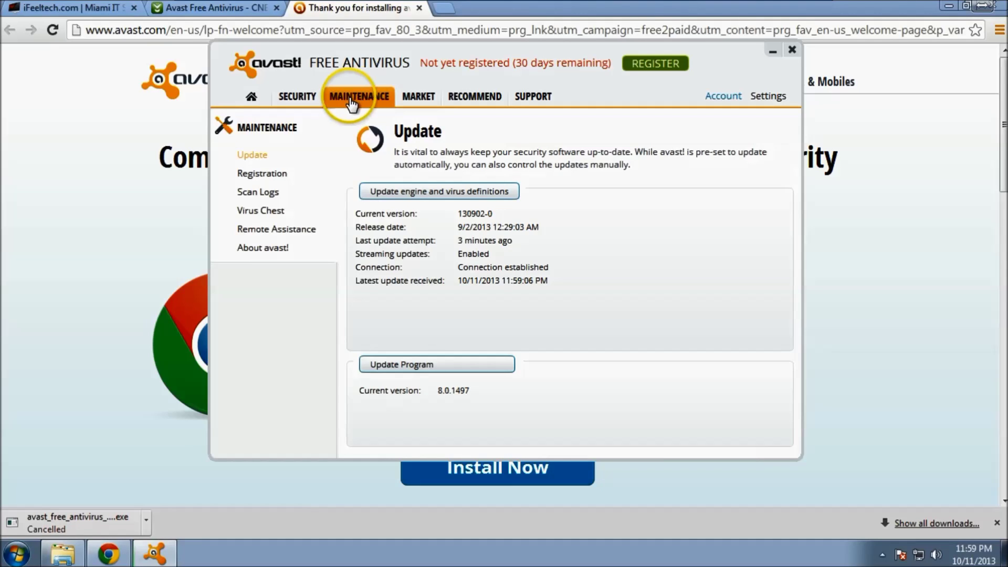
pyautogui.click(415, 193)
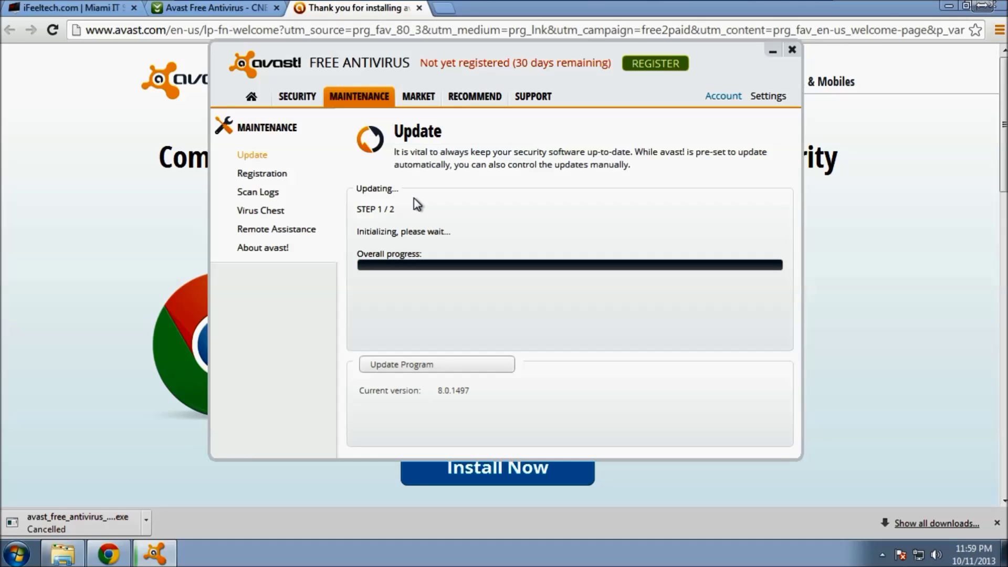
pyautogui.click(318, 168)
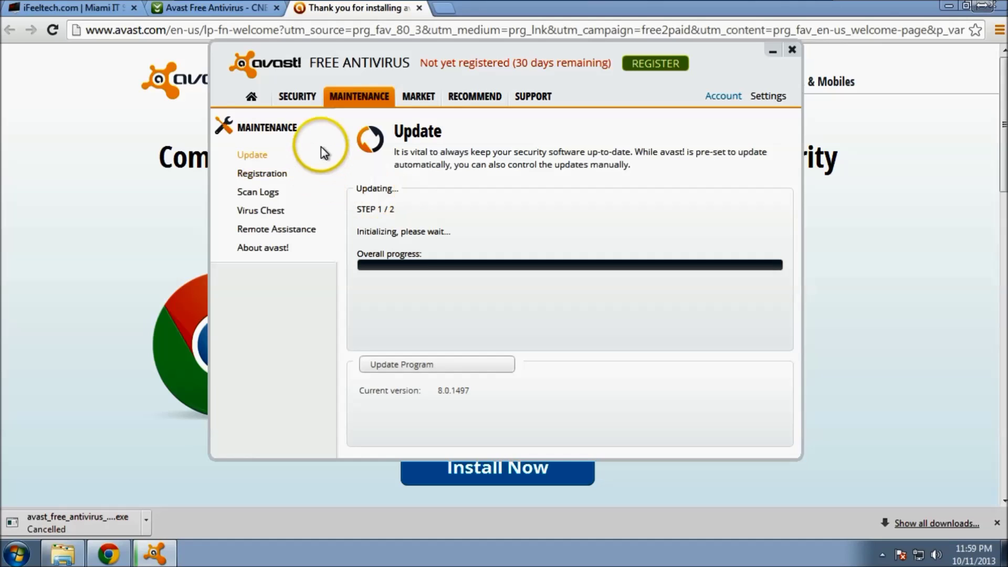
# Step: Go back to the Secured dashboard and launch a Quick scan from the Scan tile
pyautogui.click(252, 96)
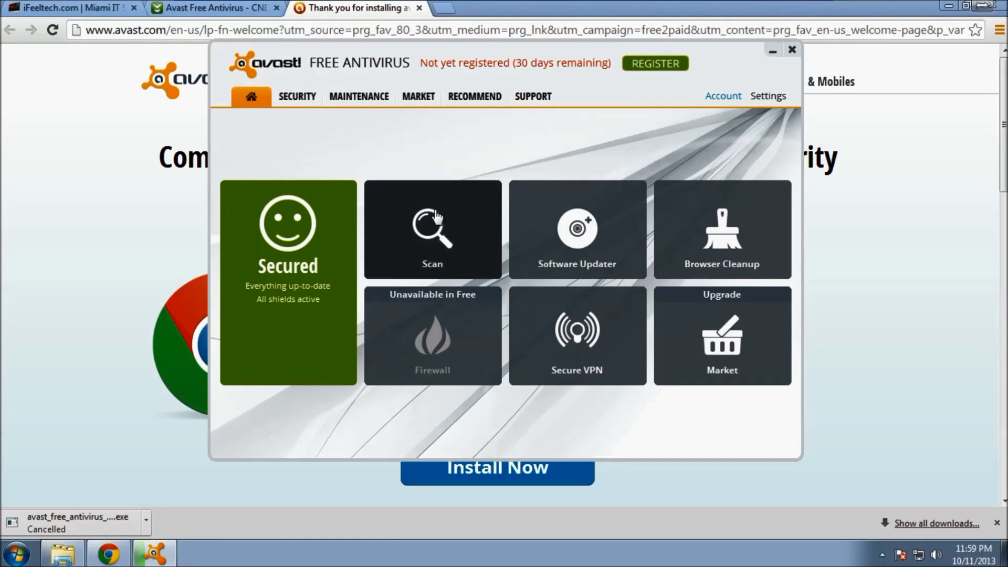
pyautogui.click(437, 179)
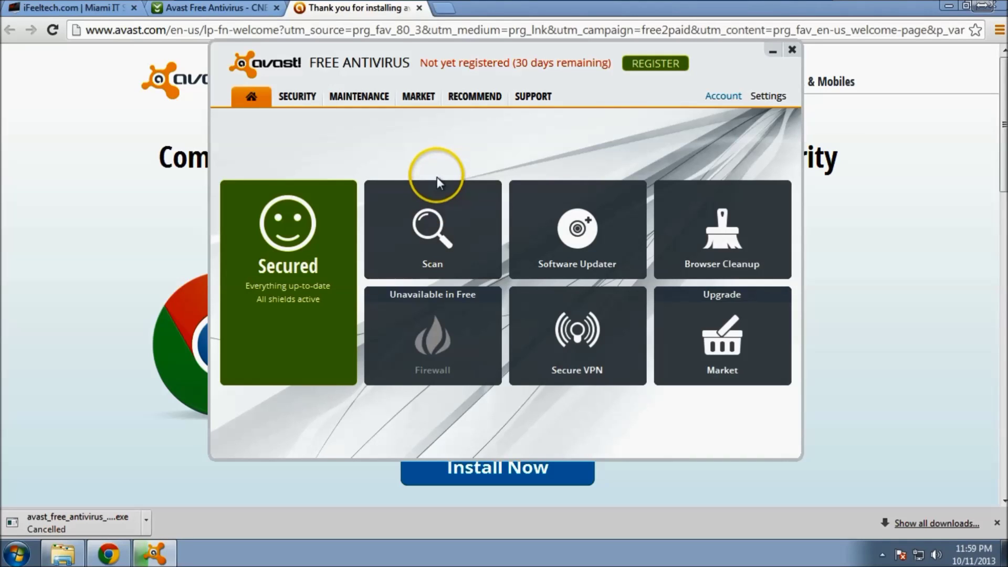
pyautogui.click(444, 157)
pyautogui.click(444, 161)
pyautogui.click(446, 224)
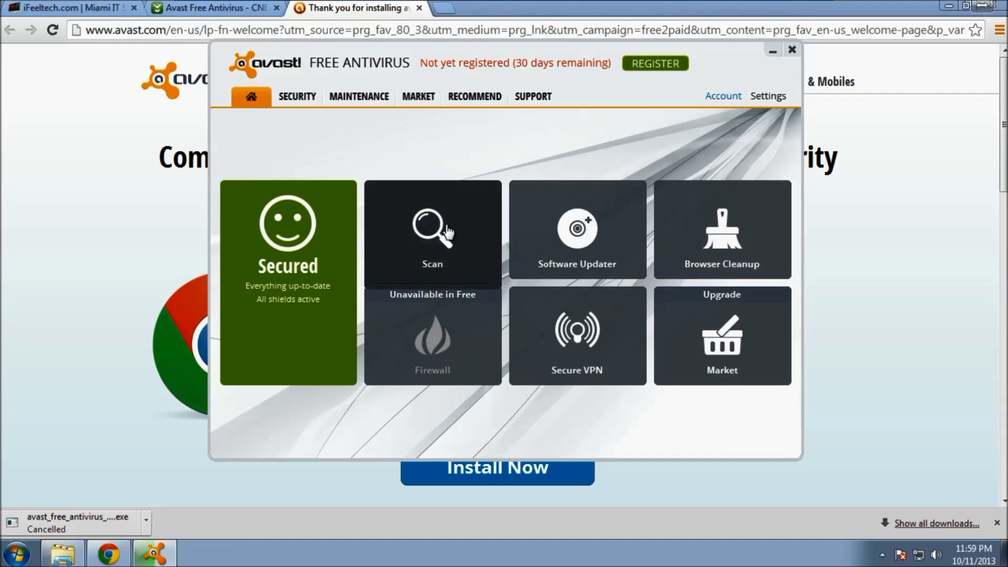
pyautogui.click(446, 227)
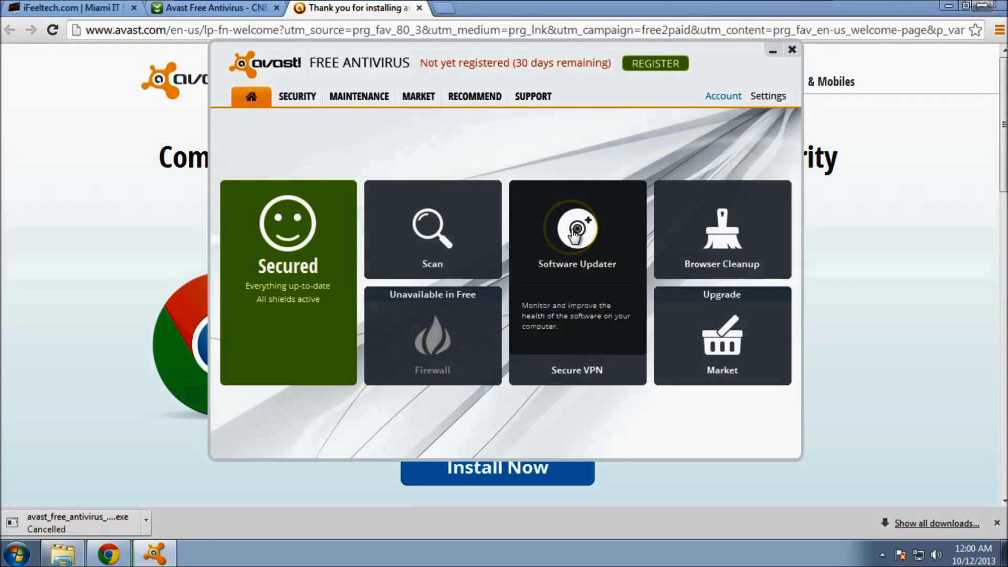
# Step: Check software with Software Updater and request the Internet Explorer update
pyautogui.click(574, 236)
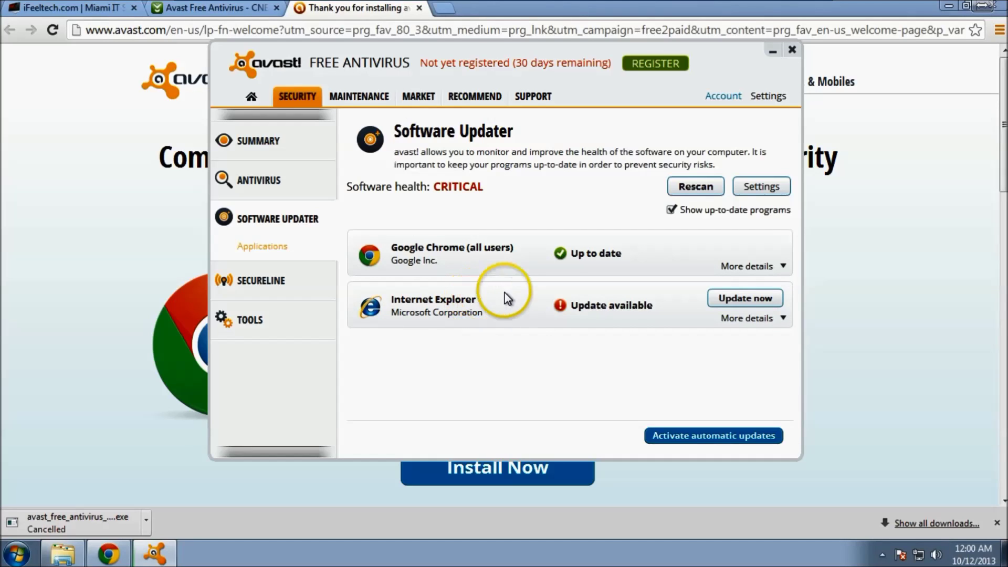
pyautogui.click(727, 303)
pyautogui.click(658, 326)
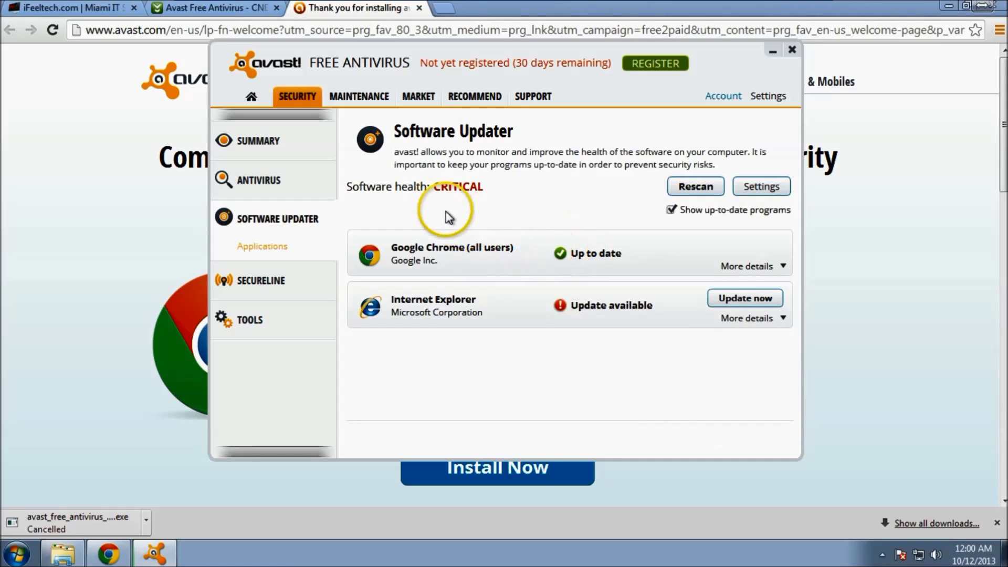
# Step: Launch Browser Cleanup from the dashboard and review Internet Explorer and Google Chrome add-ons
pyautogui.click(249, 103)
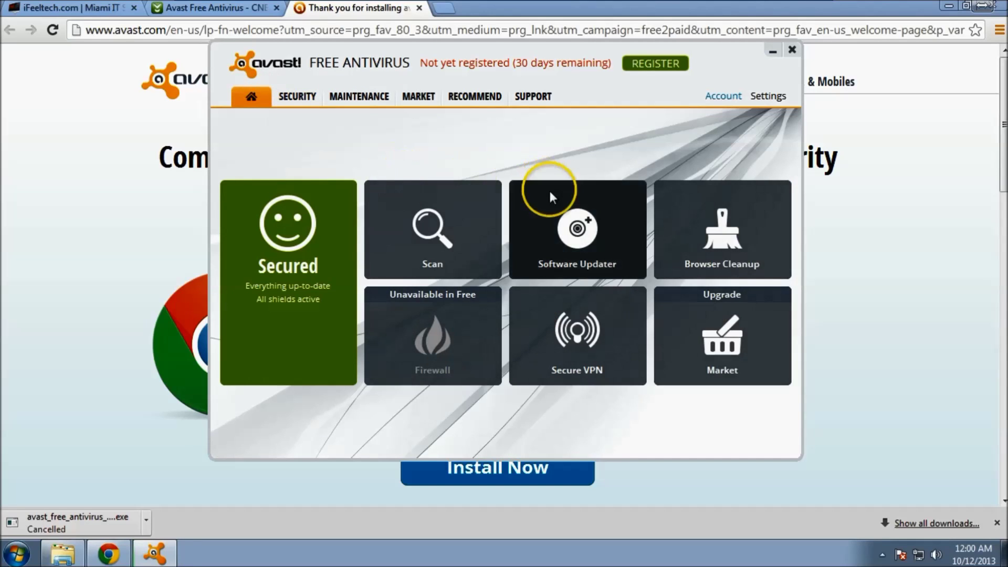
pyautogui.click(689, 238)
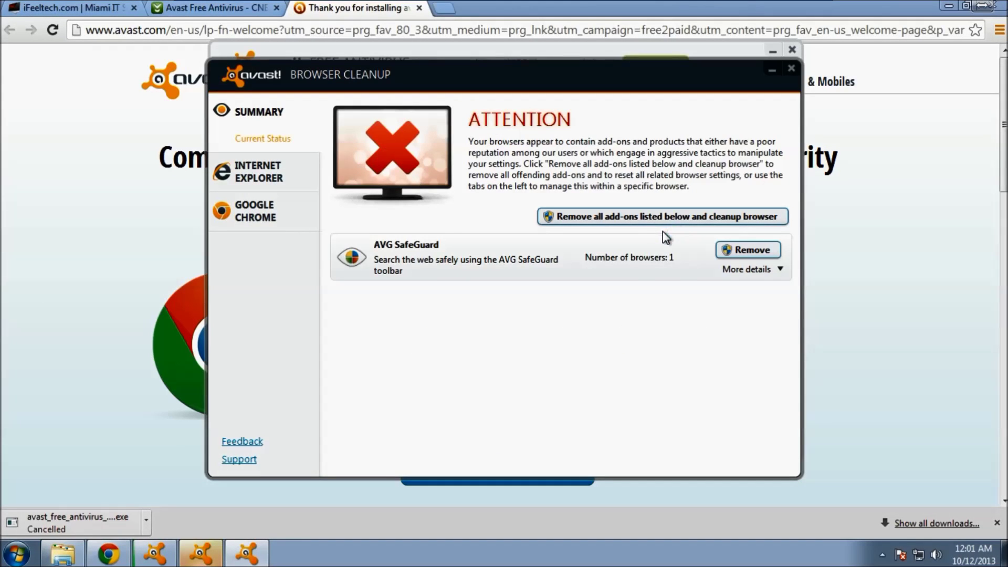
pyautogui.click(579, 388)
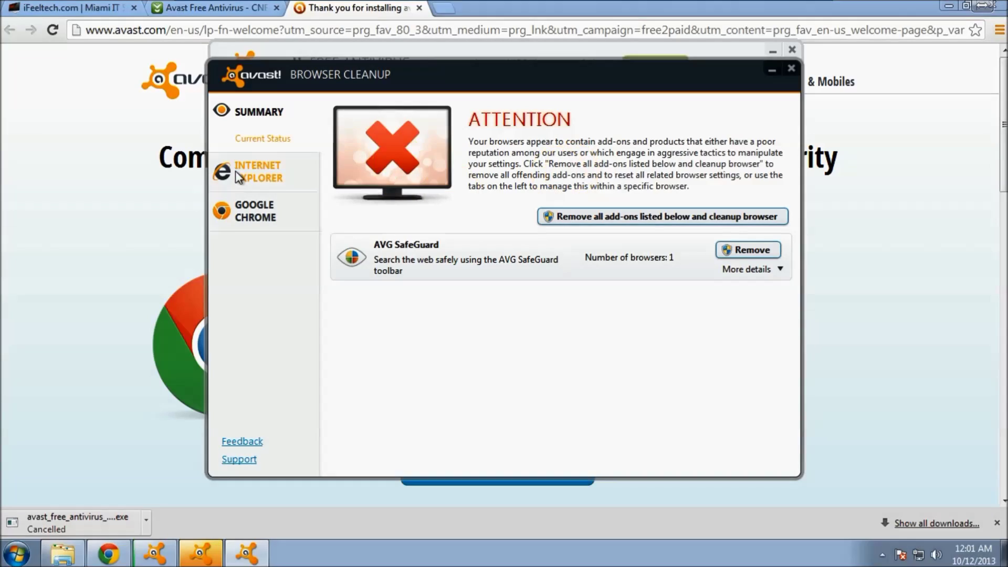
pyautogui.click(239, 177)
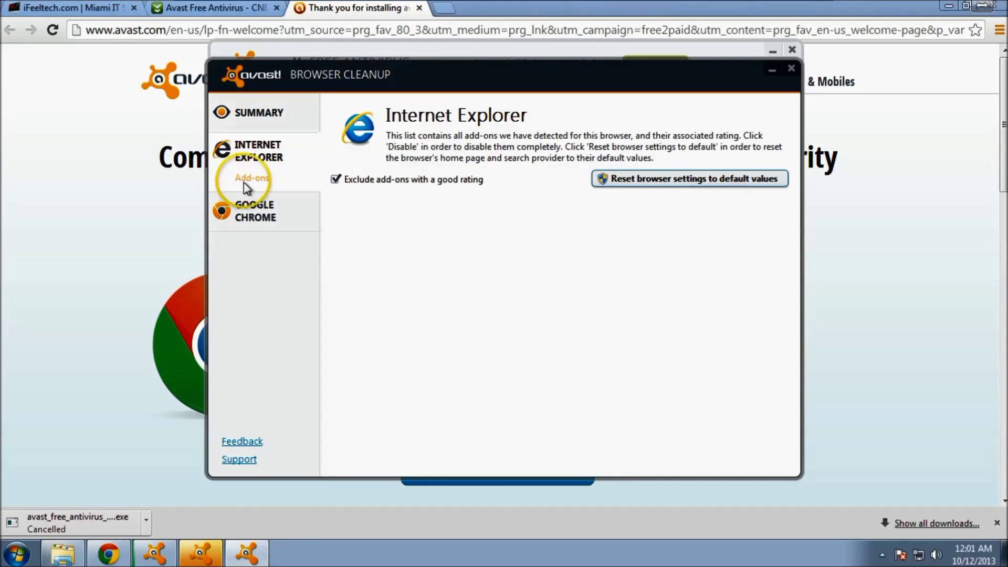
pyautogui.click(266, 209)
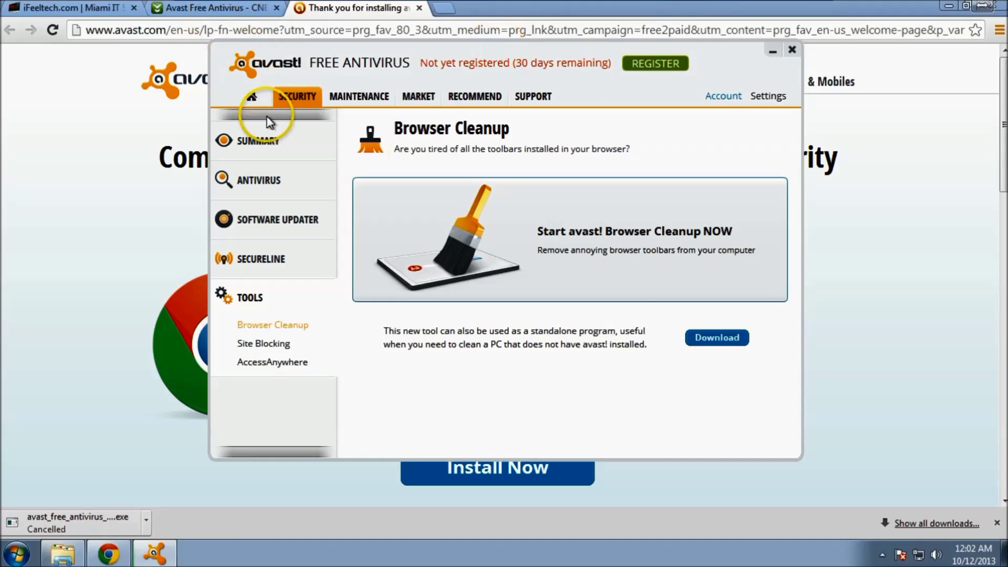
pyautogui.click(251, 98)
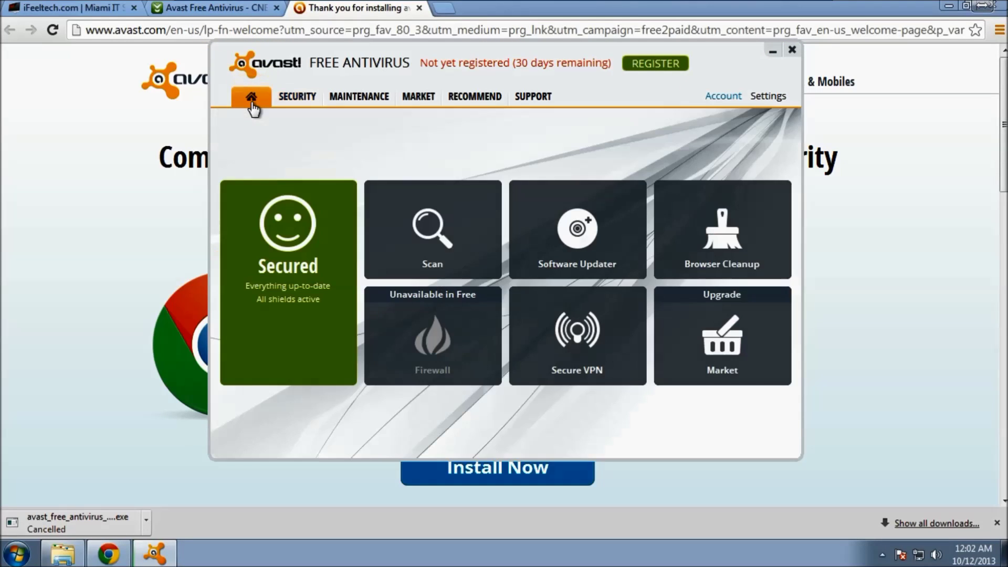
pyautogui.moveTo(603, 340)
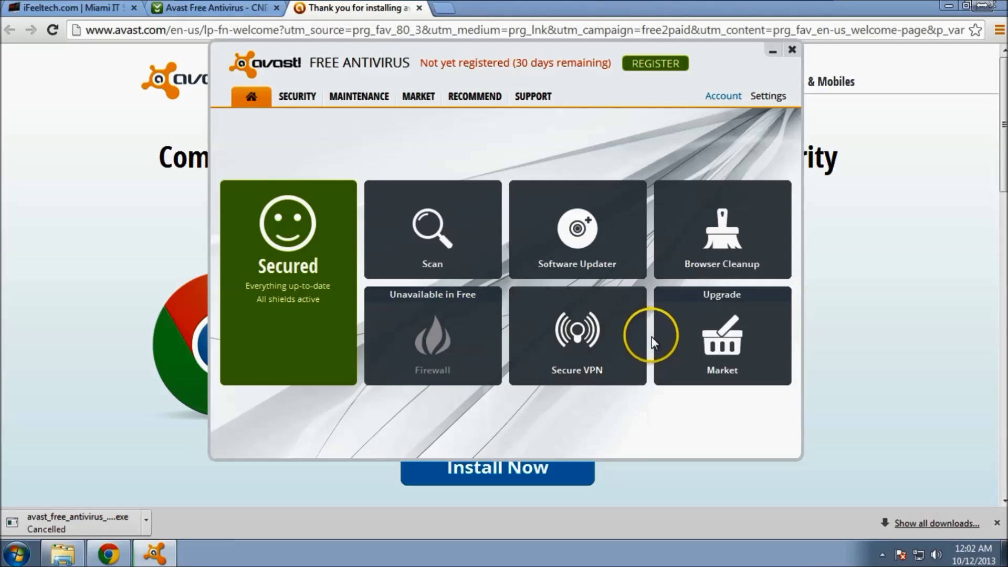
pyautogui.click(642, 118)
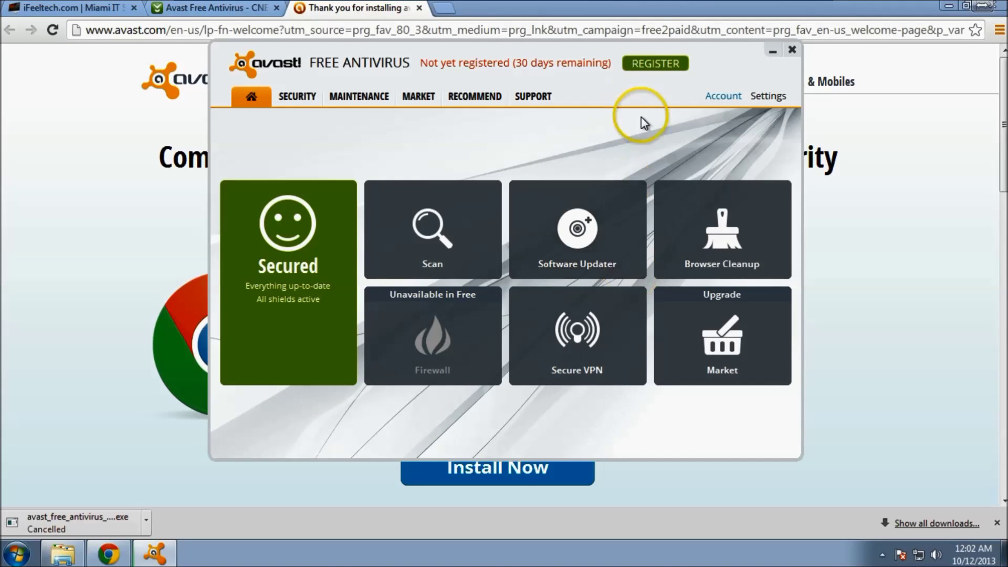
pyautogui.click(768, 96)
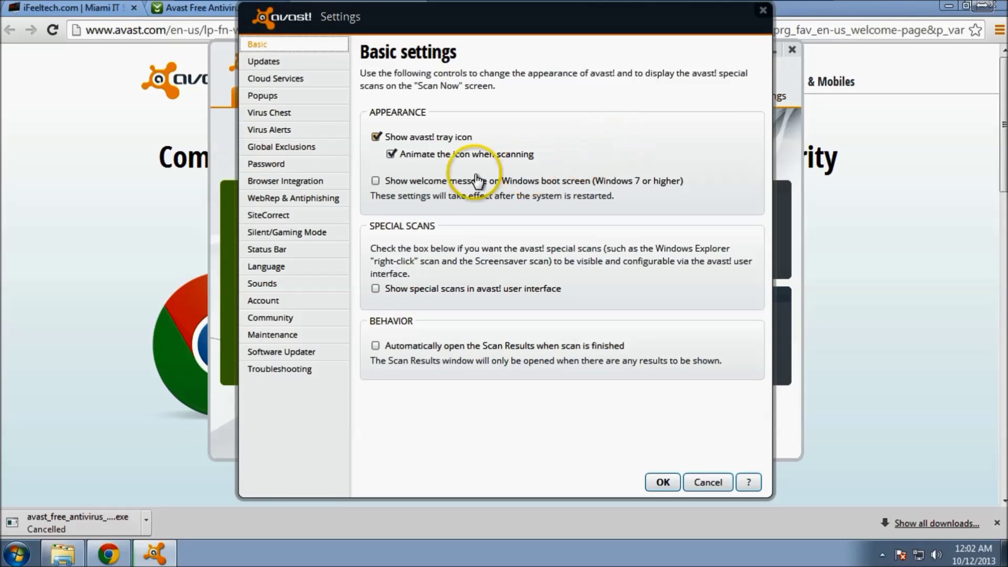
pyautogui.click(272, 286)
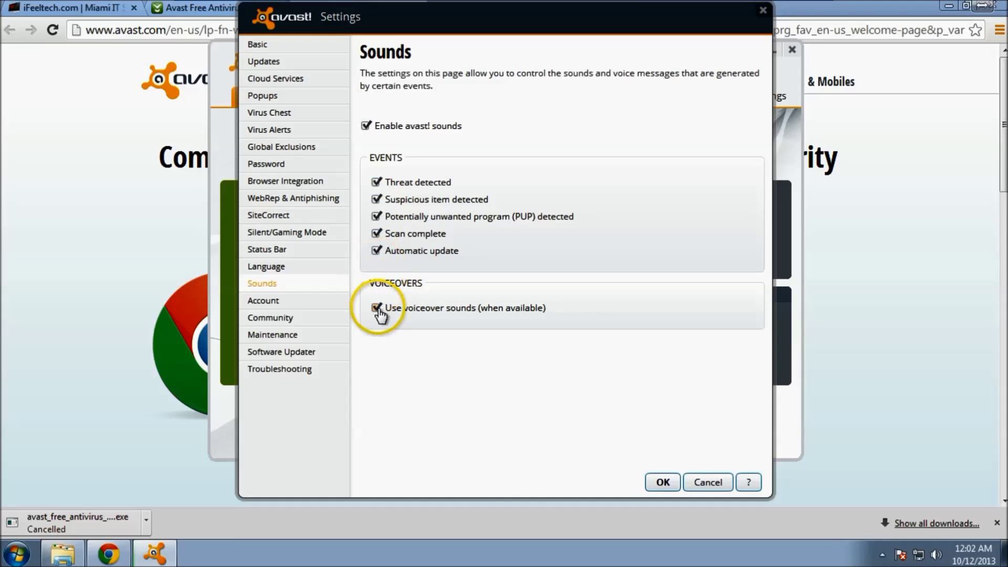
pyautogui.click(708, 482)
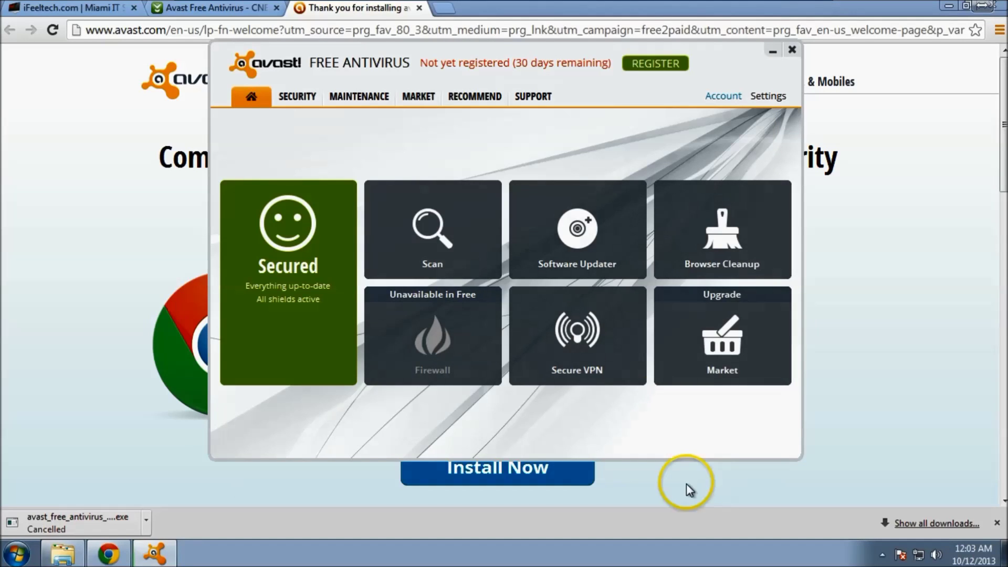